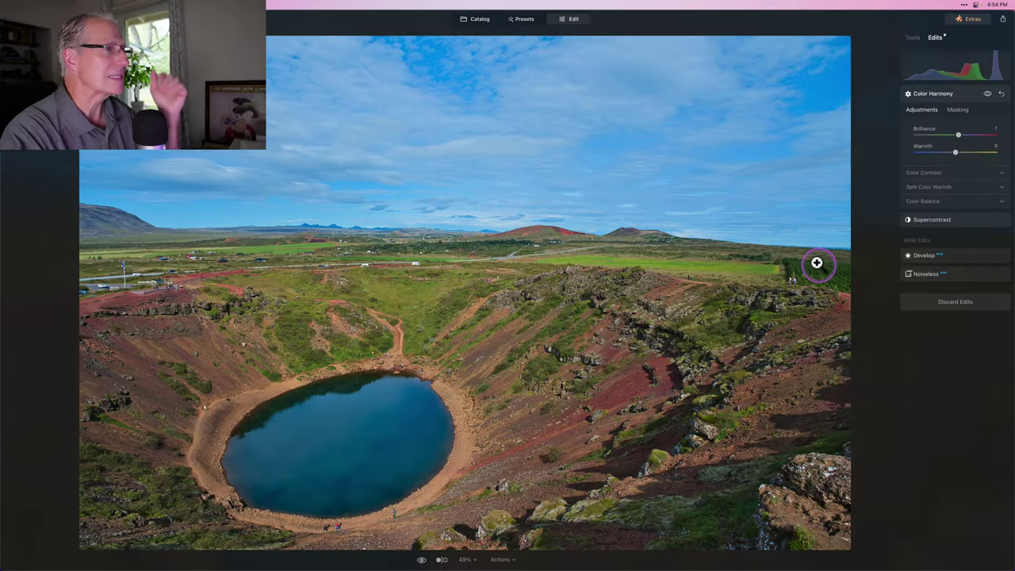
Step: Collapse Color Harmony, compare the edit against the original with backslash, and show the Tools list
left_click(950, 90)
left_click(950, 93)
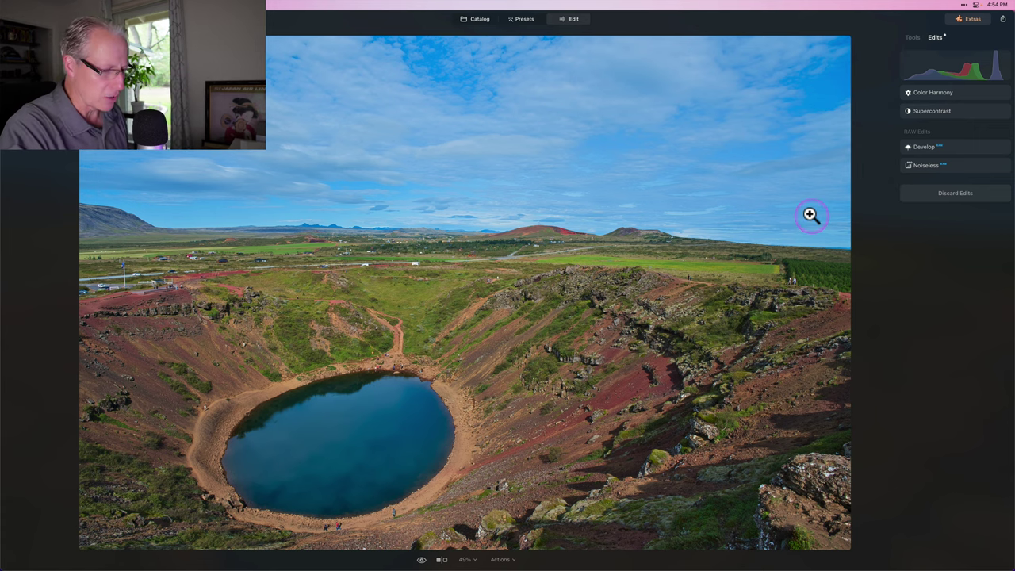
key("backslash")
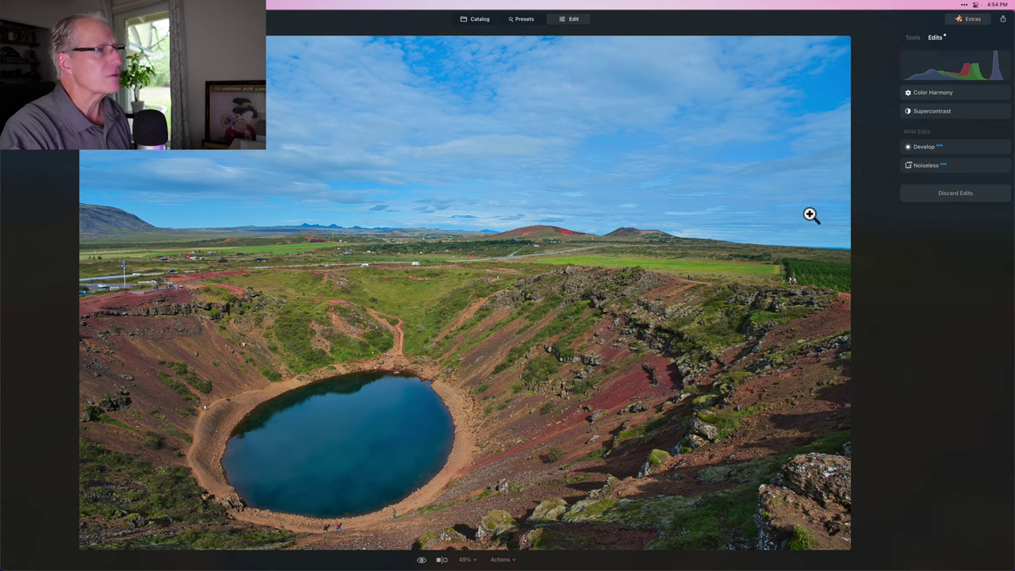
key("backslash")
left_click(912, 39)
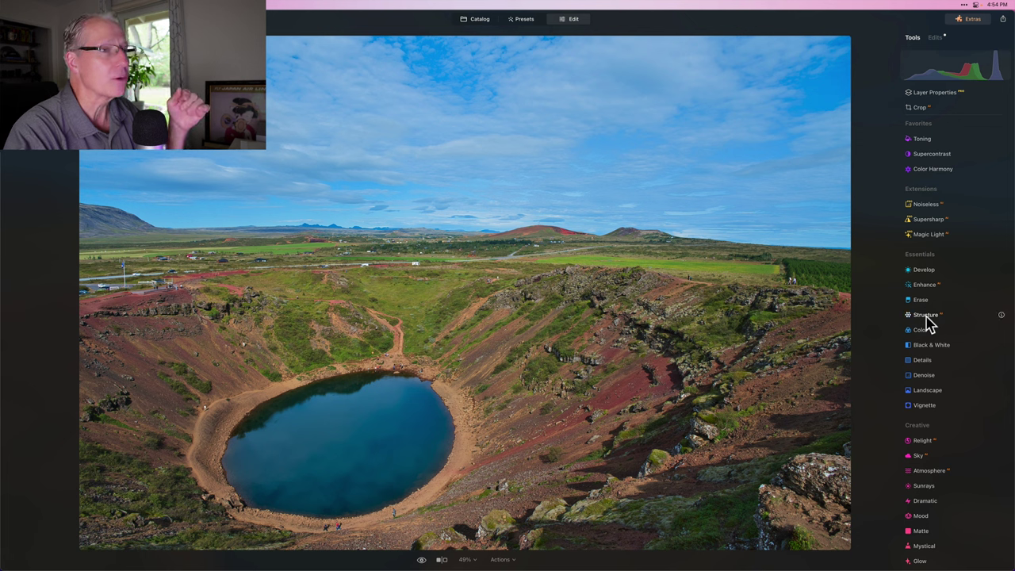
Step: Apply Structure at an Amount of 48 and bring up its Mask AI categories
left_click(926, 322)
left_click_drag(957, 366, 977, 370)
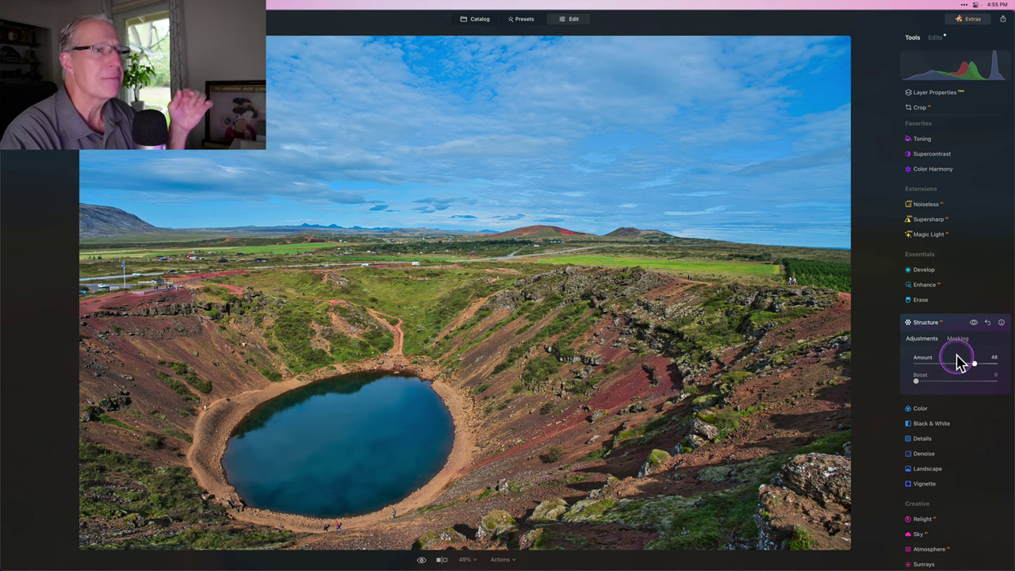
left_click(957, 340)
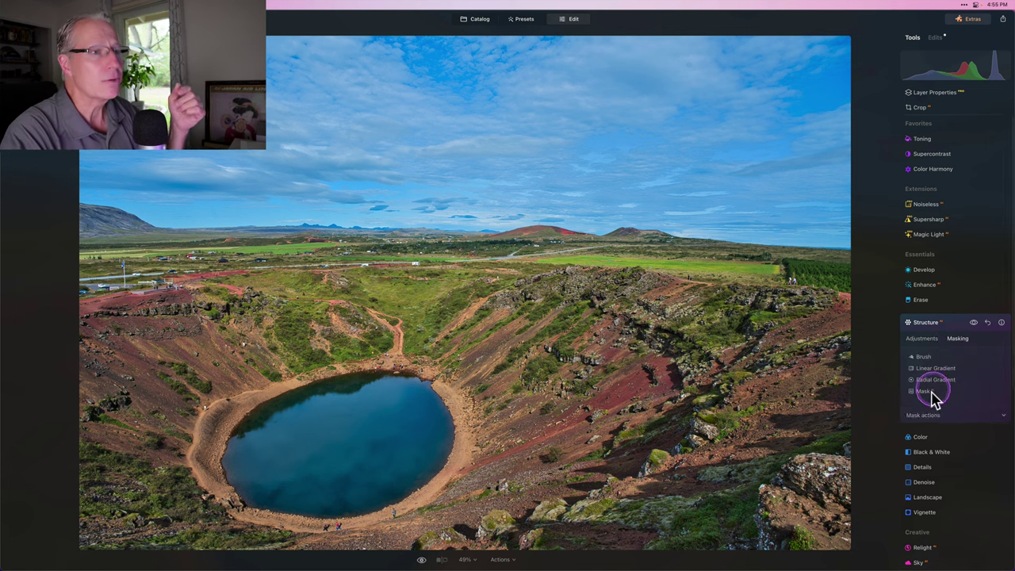
left_click(920, 398)
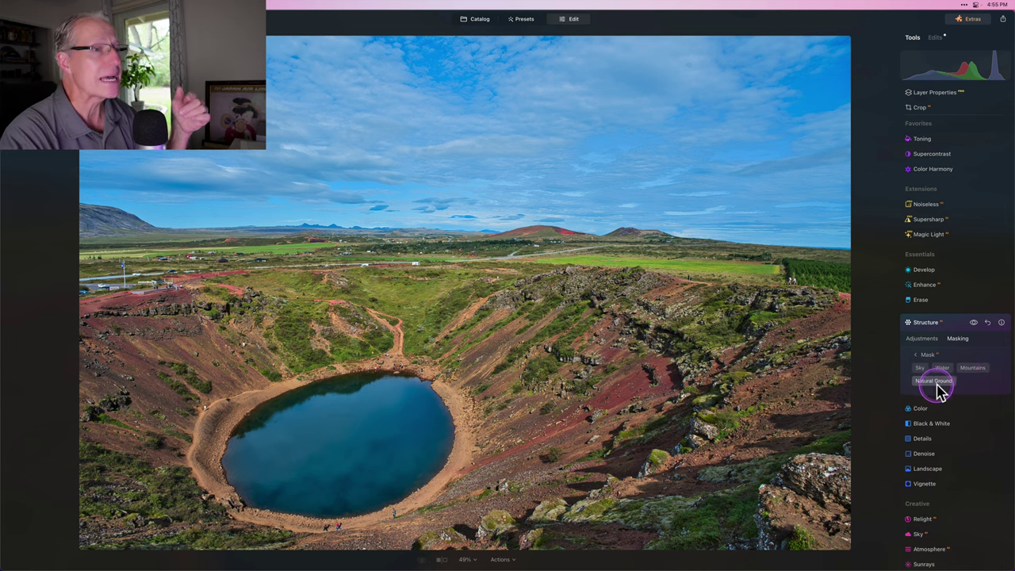
Step: Try the Water, Mountains, Natural Ground and Sky AI mask categories on Structure
left_click(940, 369)
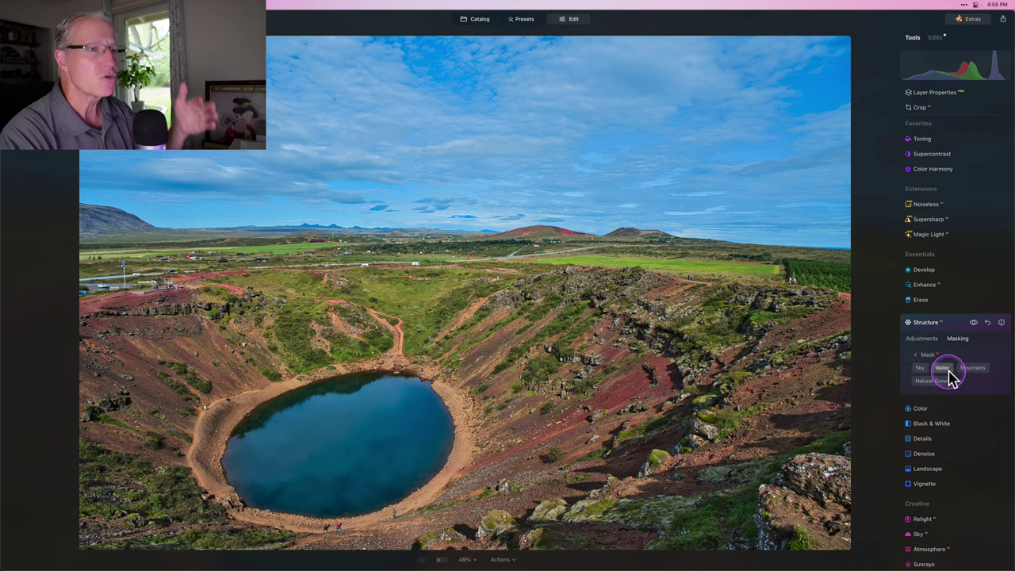
left_click(973, 369)
left_click(937, 385)
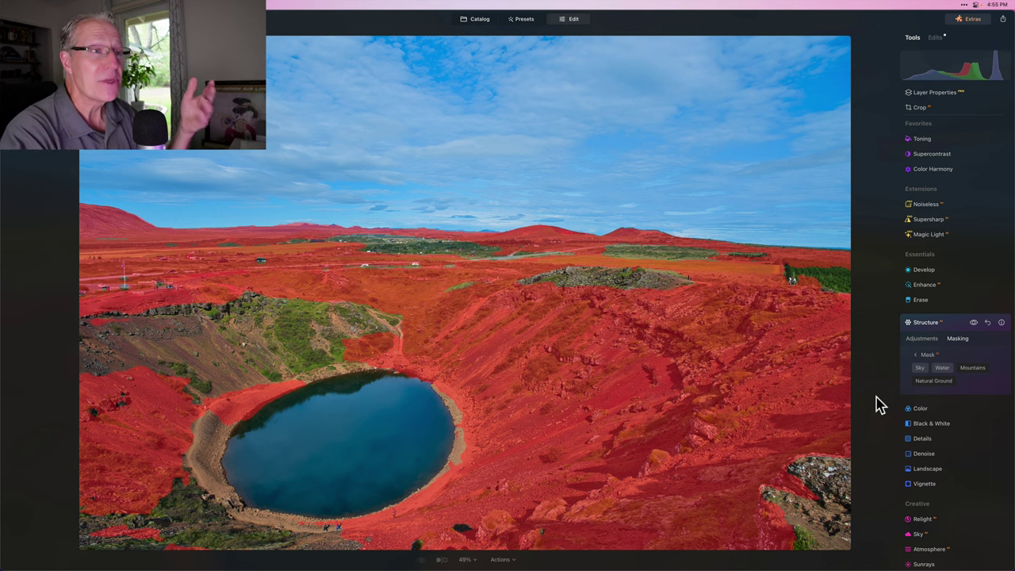
left_click(974, 369)
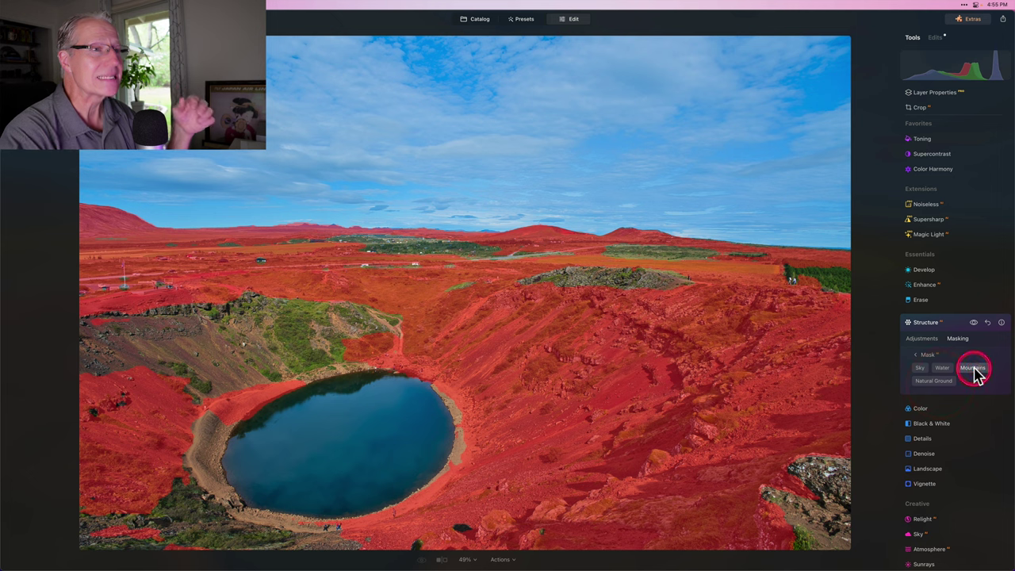
left_click(915, 362)
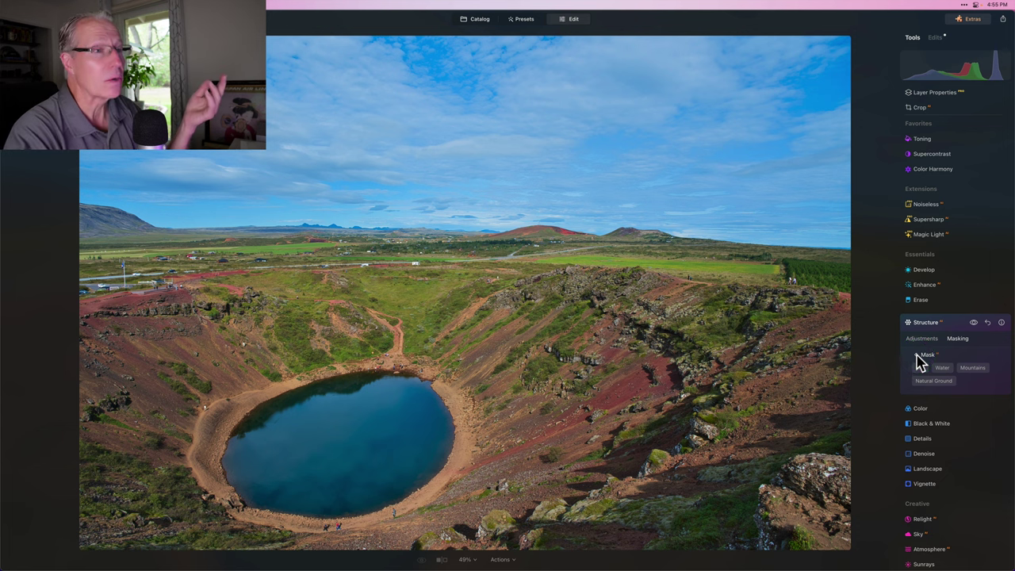
left_click(921, 356)
Step: Add a Linear Gradient mask to Structure, dragged from the horizon down over the ground
left_click(930, 370)
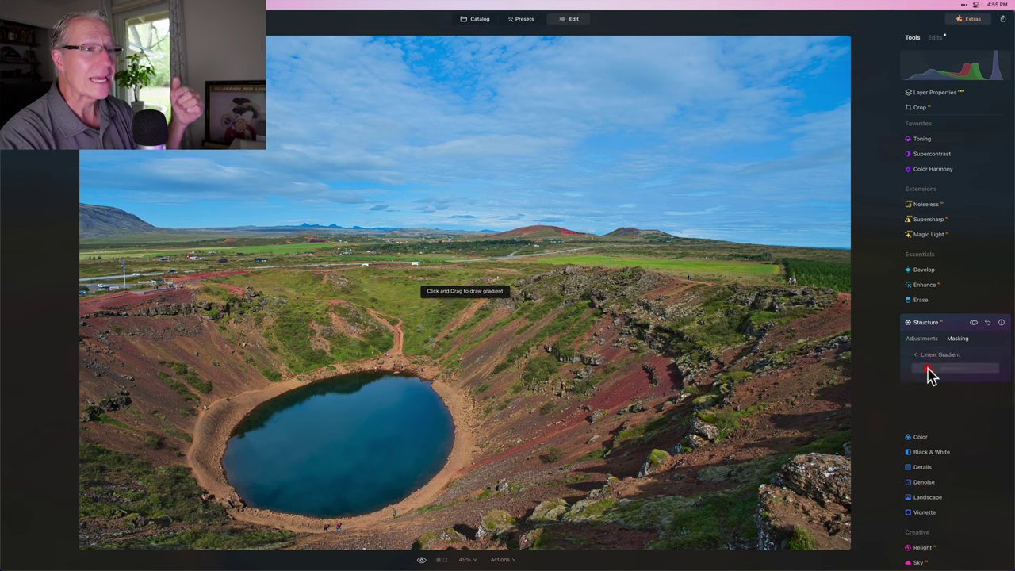
left_click(521, 448)
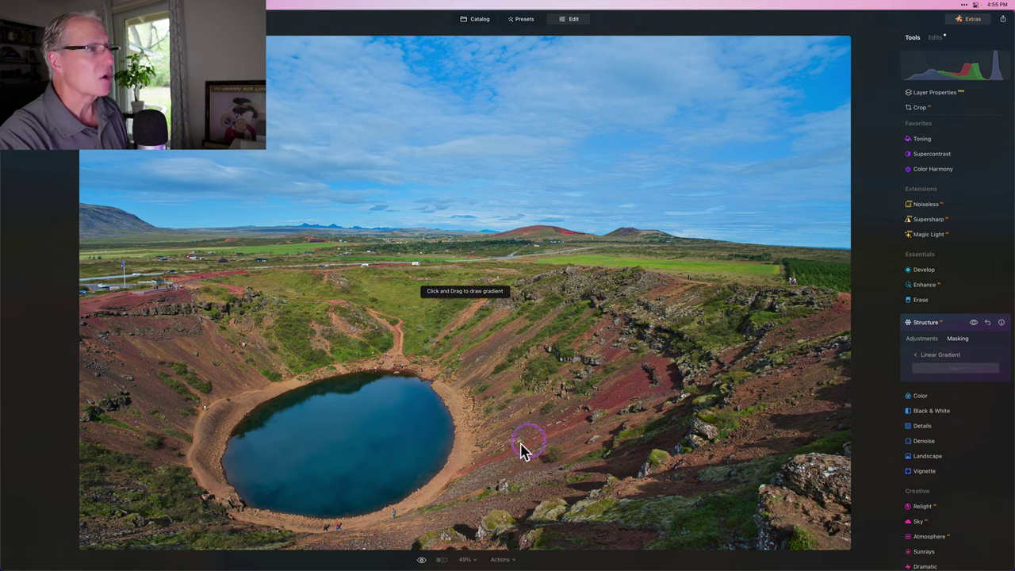
left_click(473, 281)
left_click_drag(473, 280, 475, 211)
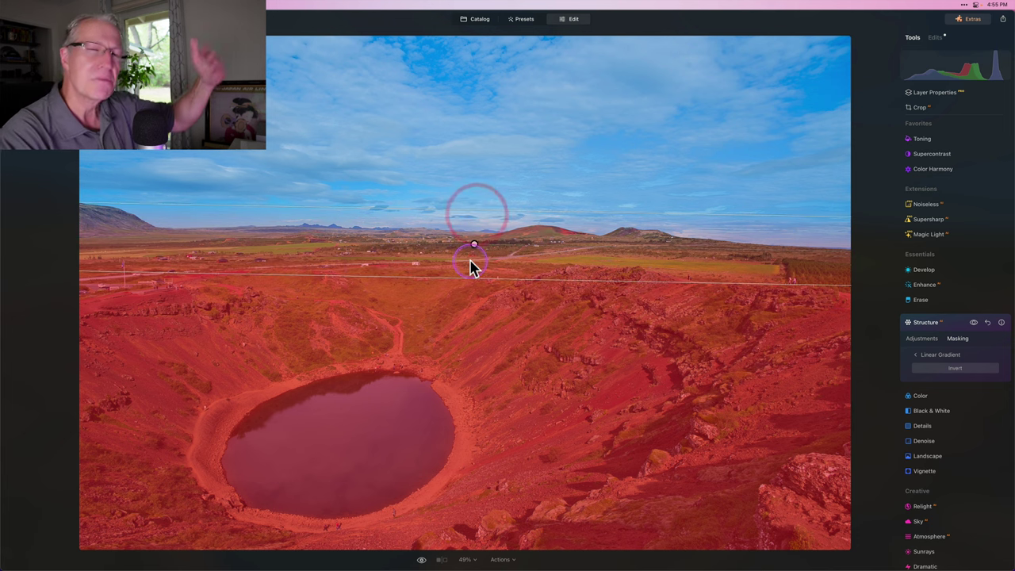
left_click(571, 283)
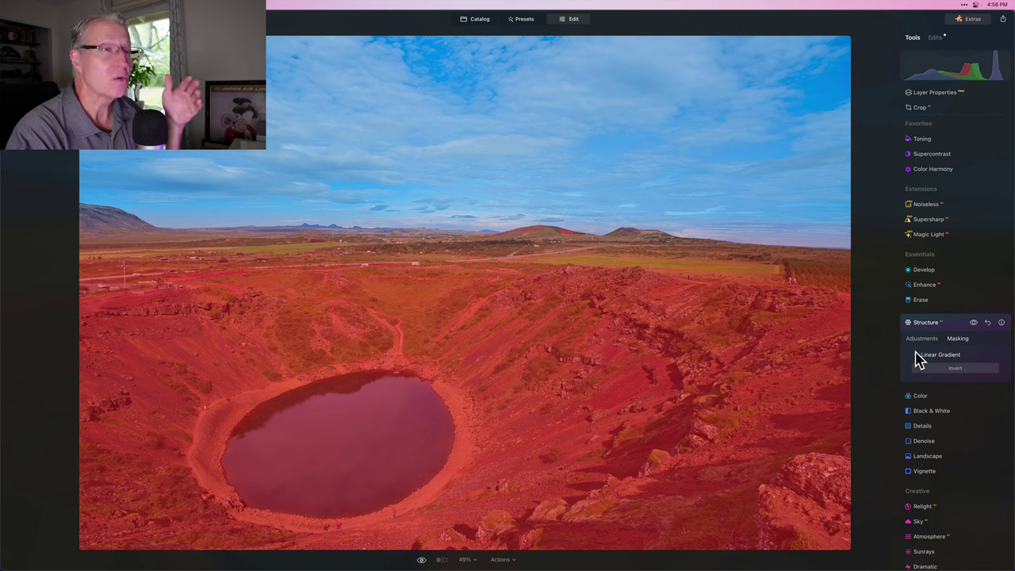
left_click(917, 359)
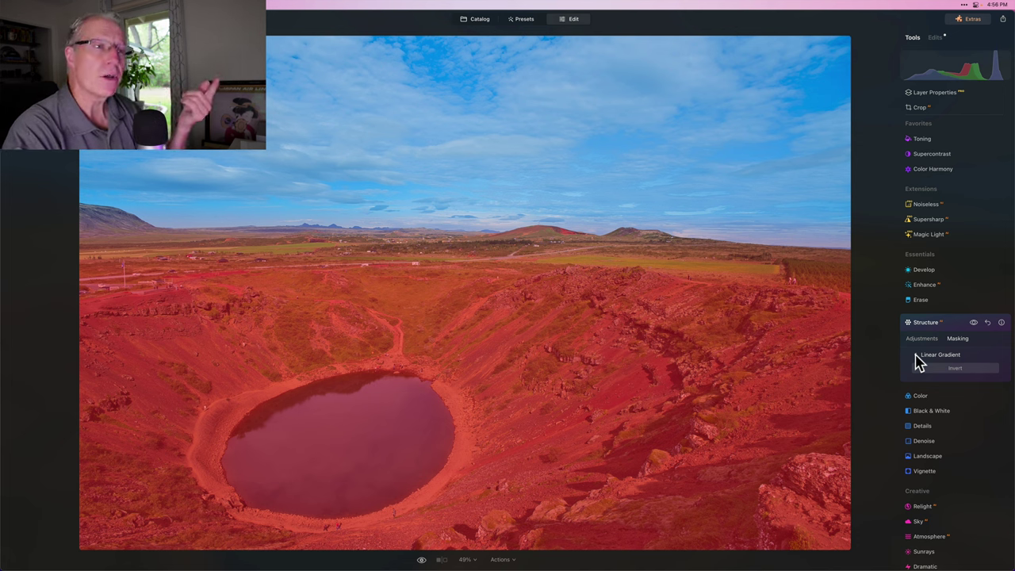
Step: Add a Mask AI layer with Water selected to subtract the crater lake from the gradient mask
left_click(918, 359)
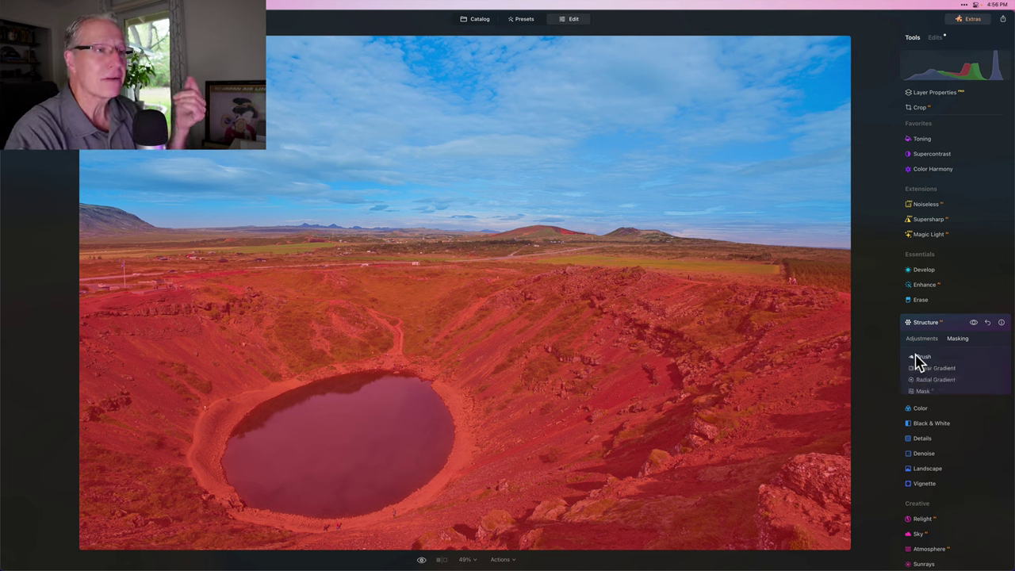
left_click(927, 392)
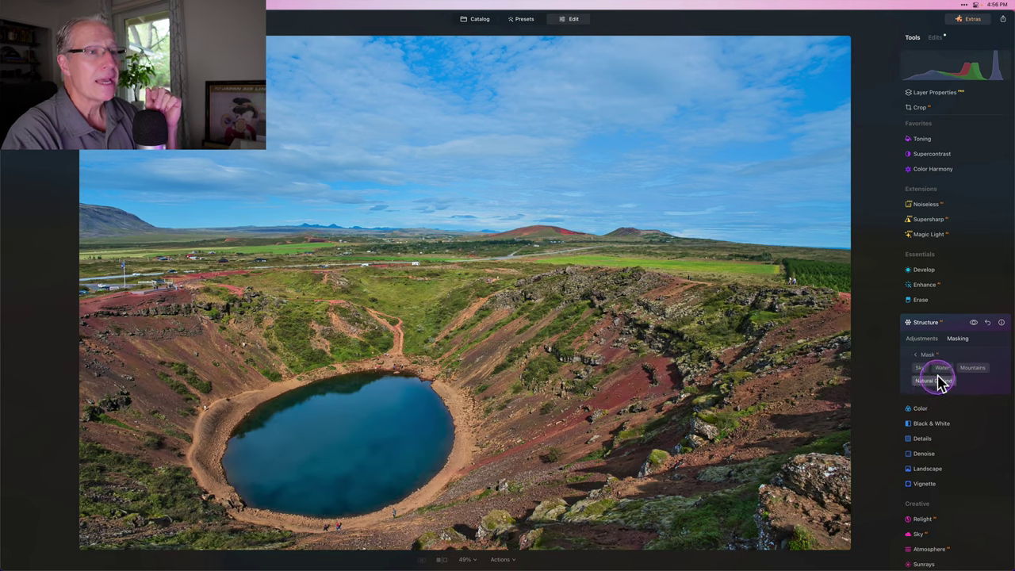
left_click(944, 368)
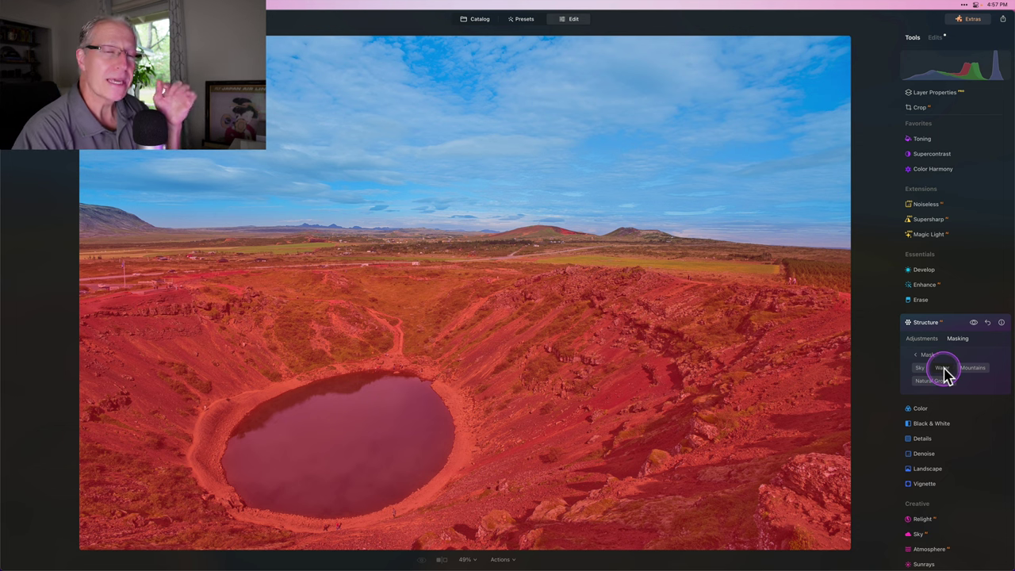
left_click(946, 369)
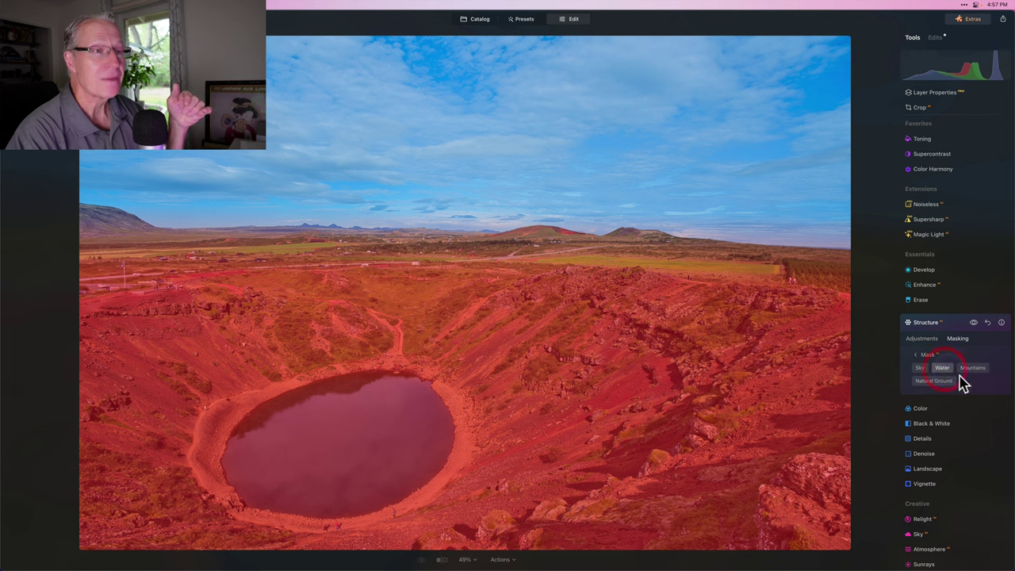
left_click(976, 392)
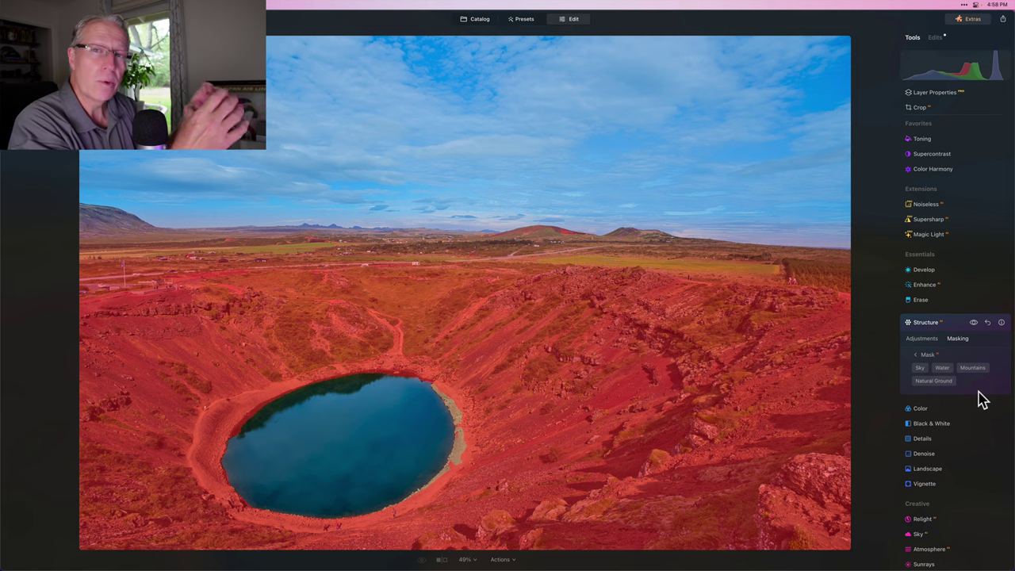
left_click(912, 339)
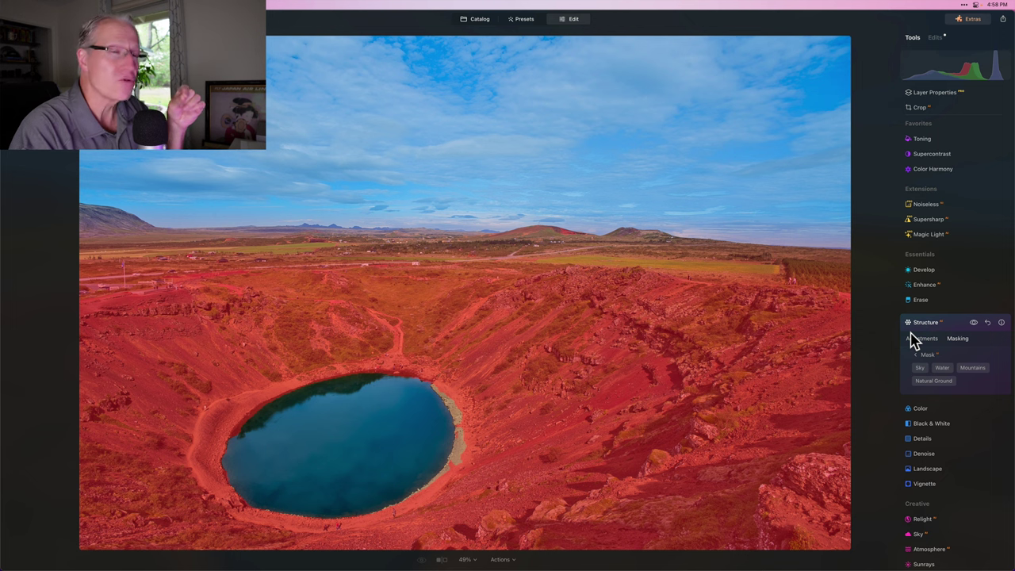
left_click(913, 341)
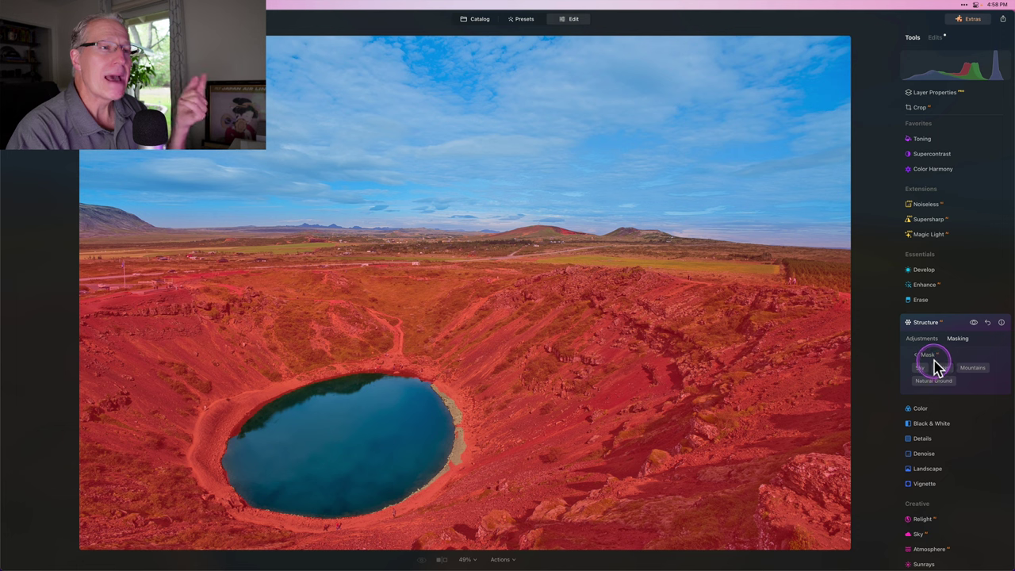
left_click(933, 358)
left_click(948, 355)
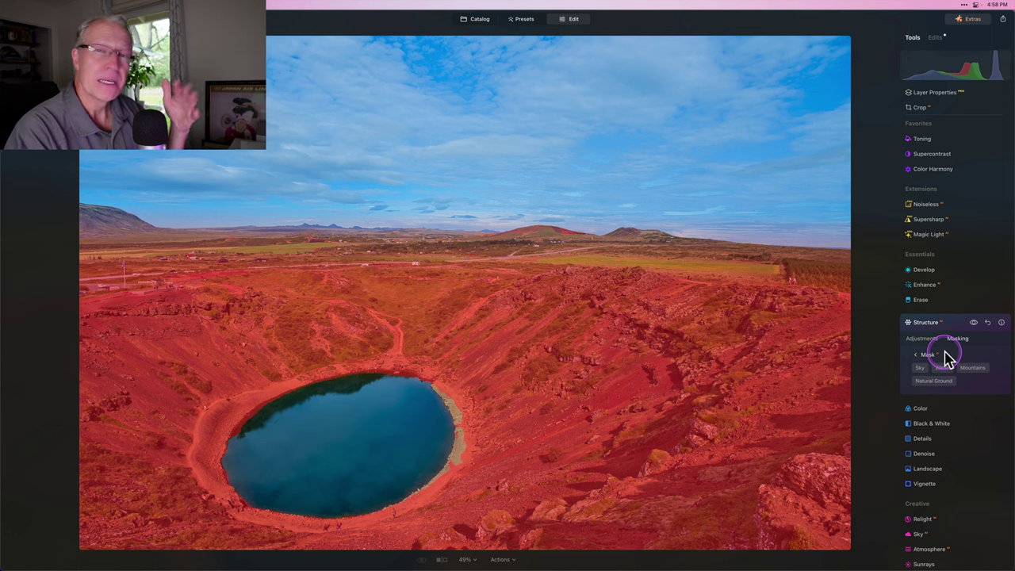
left_click(970, 368)
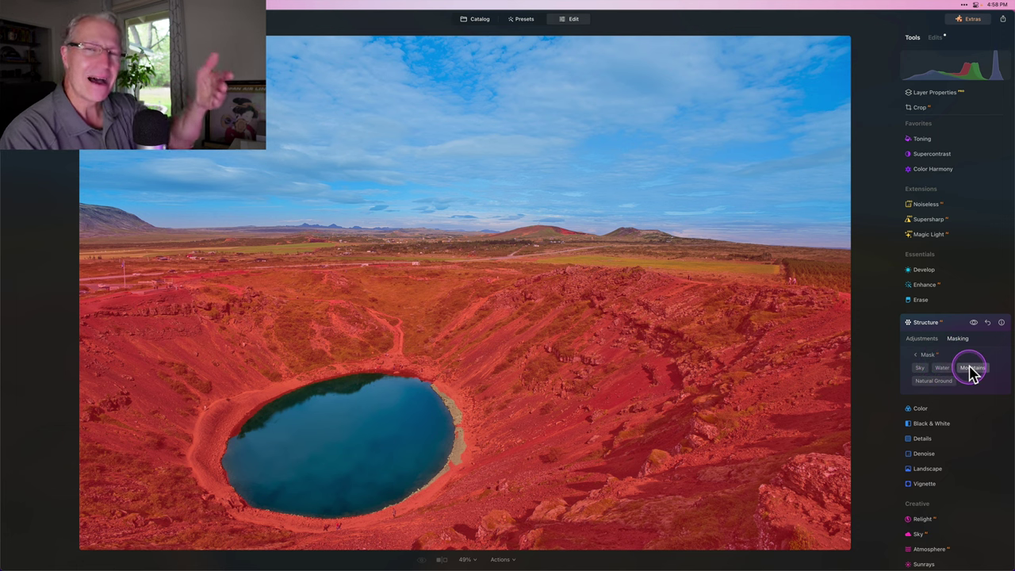
left_click(948, 382)
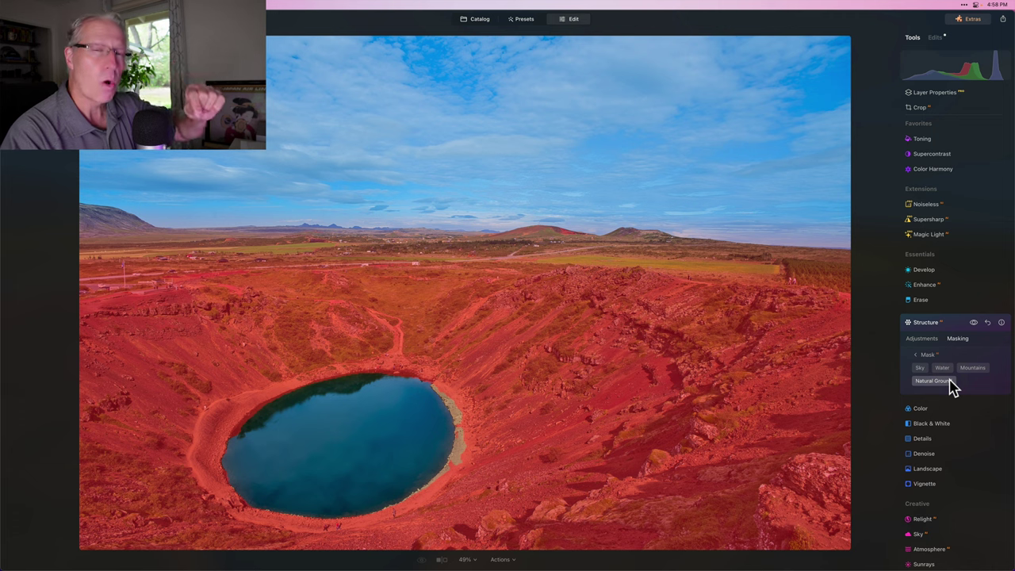
Step: Return to Structure's settings and toggle the effect off and on to compare
left_click(922, 338)
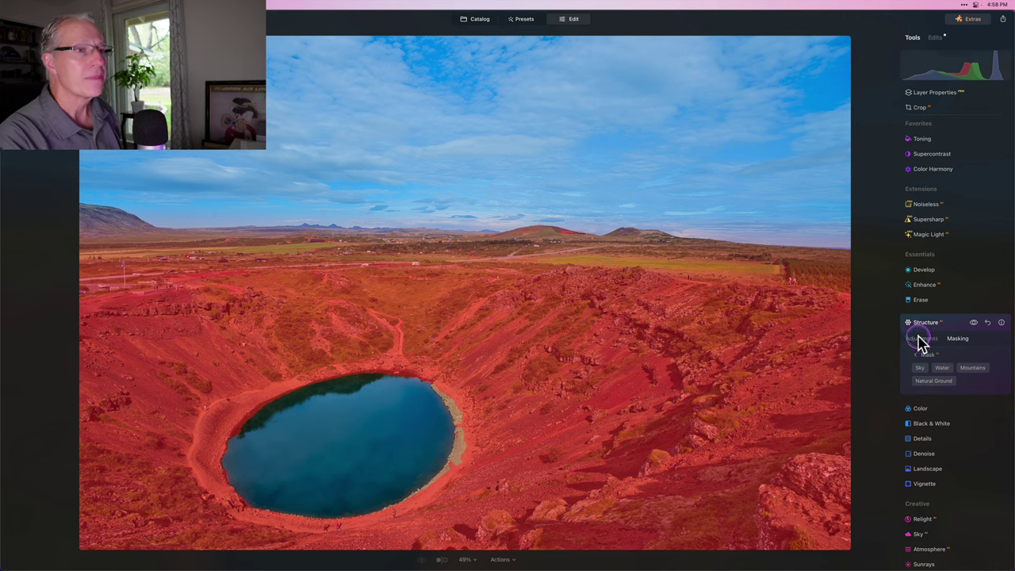
left_click(974, 322)
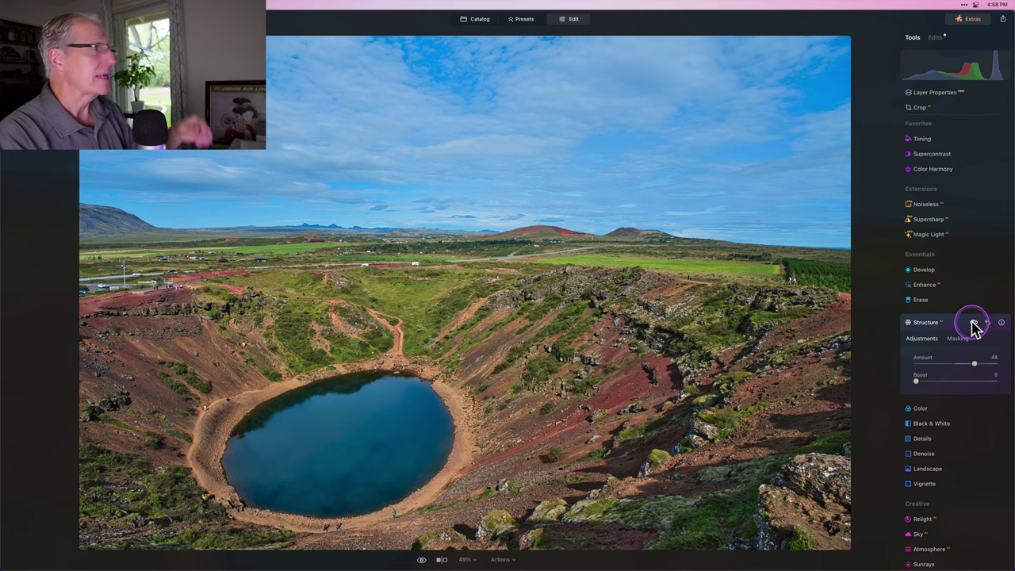
left_click(974, 322)
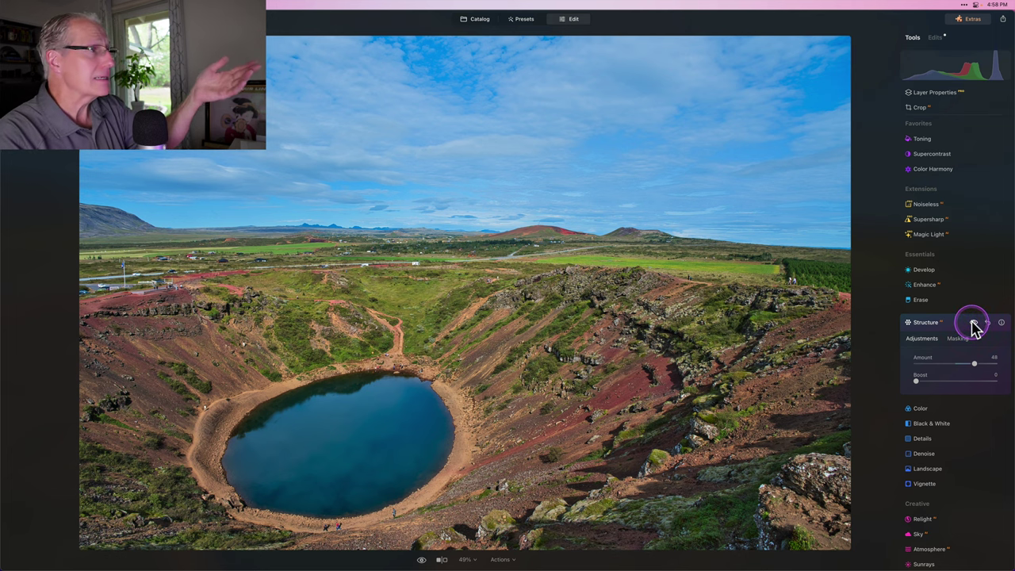